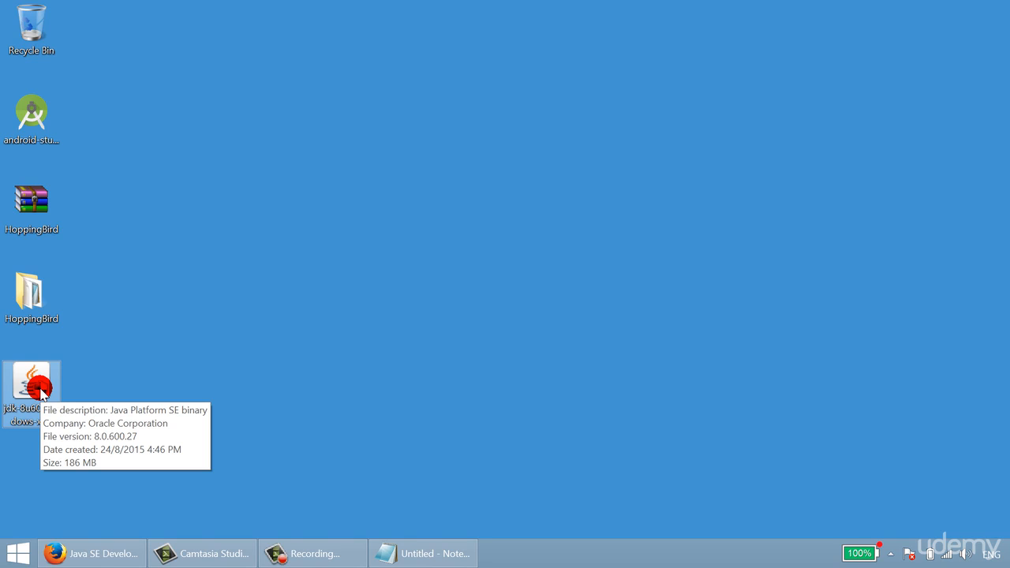
# - Start the JDK 8 Update 60 installer from the desktop and advance to its optional feature selection
pyautogui.doubleClick(40, 389)
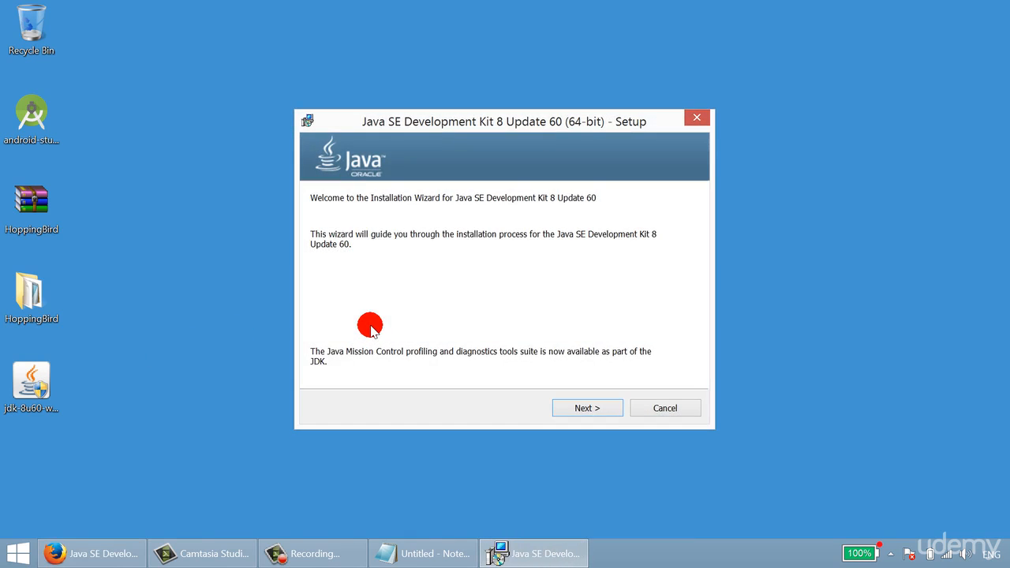
pyautogui.click(588, 410)
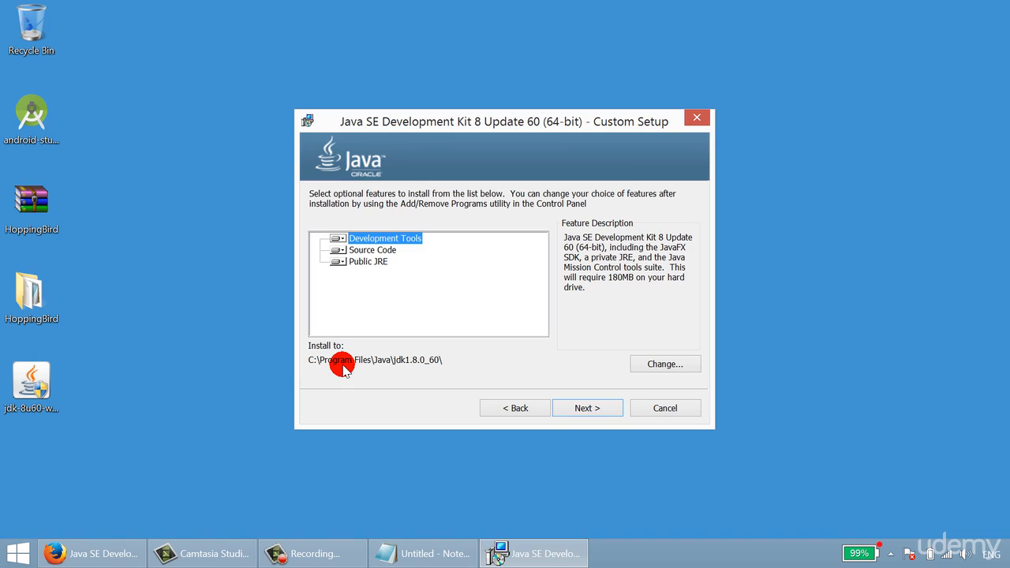
# - Switch to Notepad, add a trailing backslash to the noted JDK path C:\Program Files\Java\jdk1.8.0_60, and minimize it
pyautogui.click(418, 552)
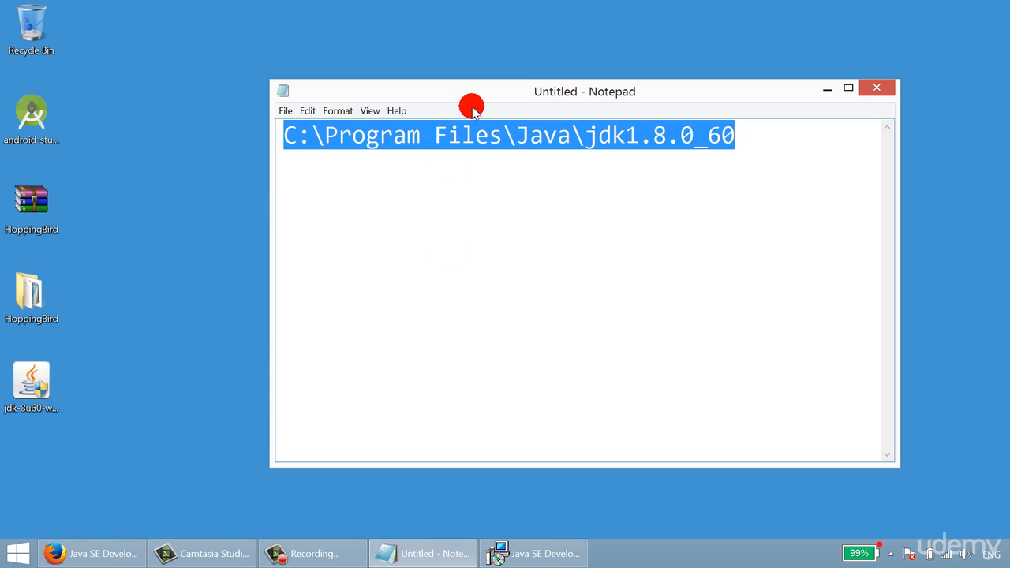
pyautogui.moveTo(549, 464); pyautogui.dragTo(533, 244)
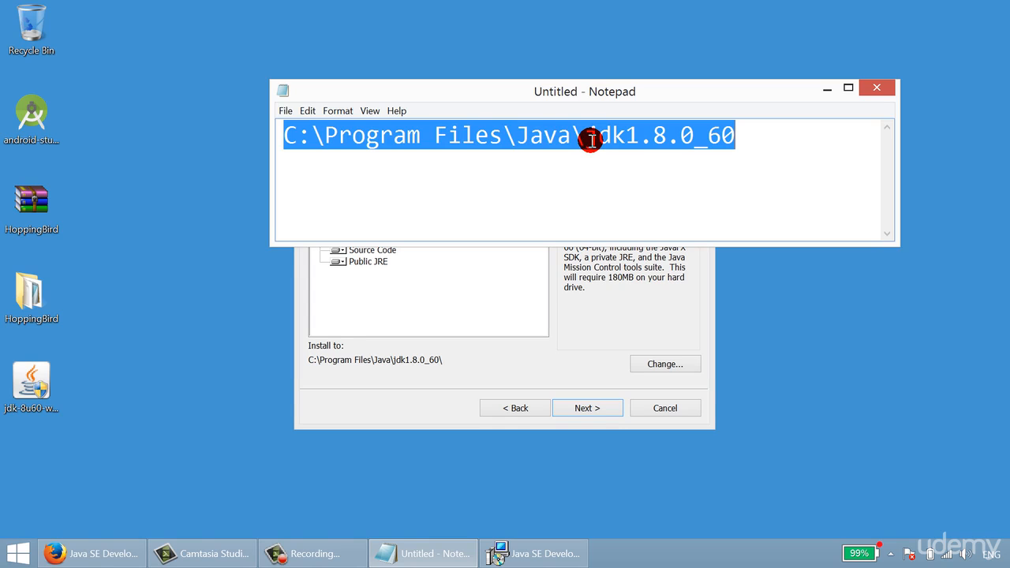
pyautogui.click(786, 150)
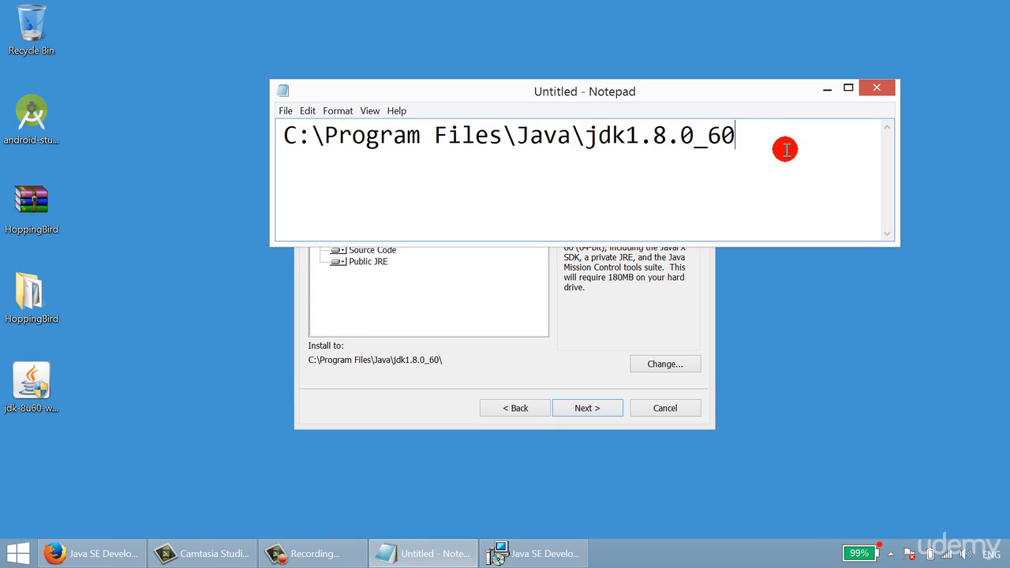
pyautogui.write('\\')
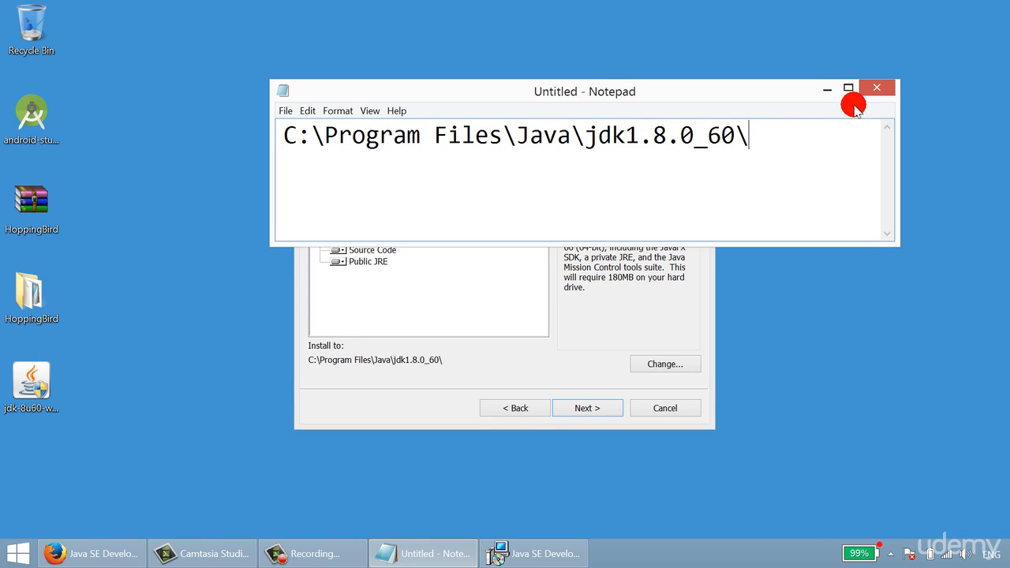
pyautogui.click(828, 88)
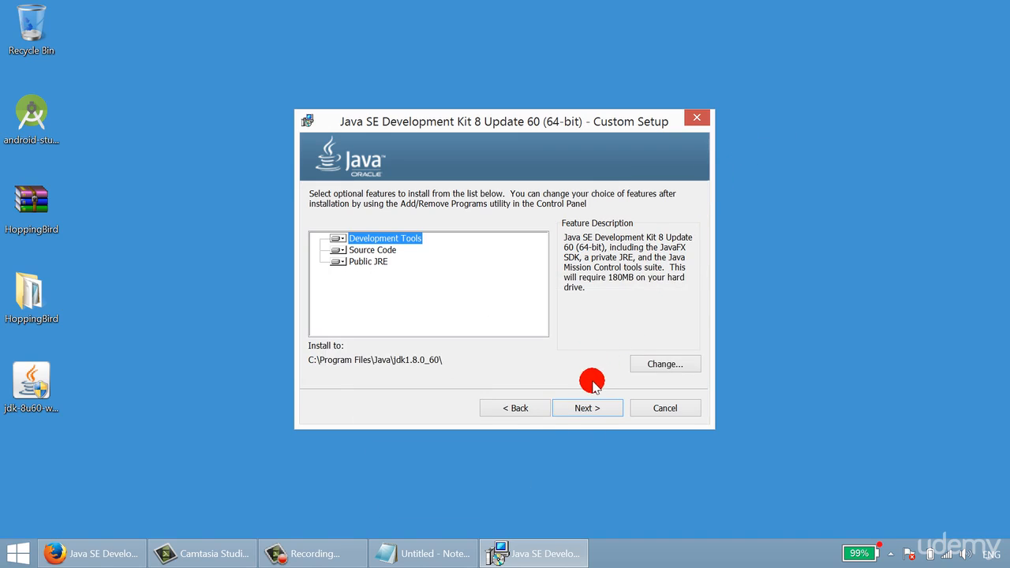
# - Install the JDK and JRE with the default features and destination folders, and close the finished installer
pyautogui.click(588, 408)
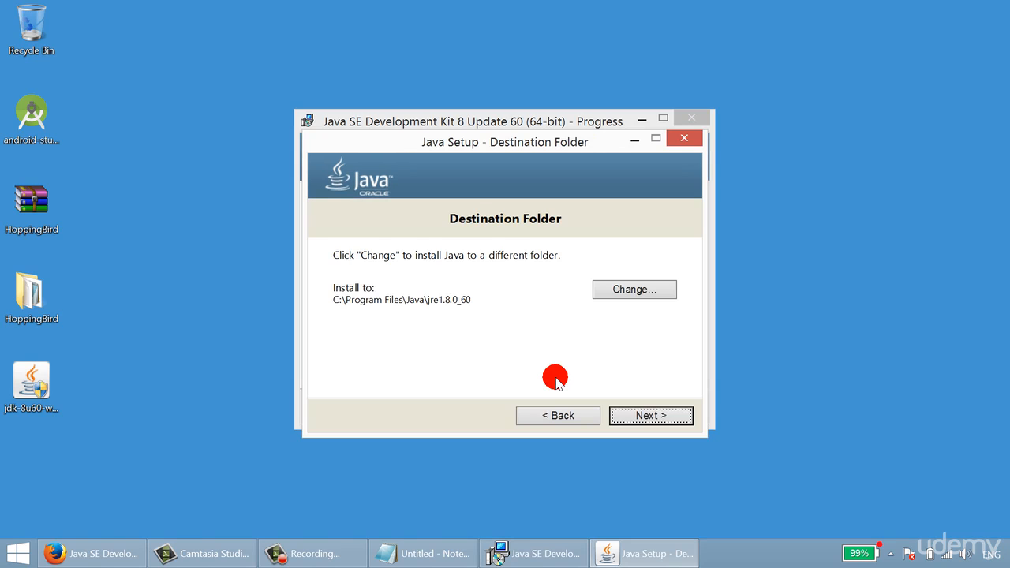
pyautogui.click(649, 415)
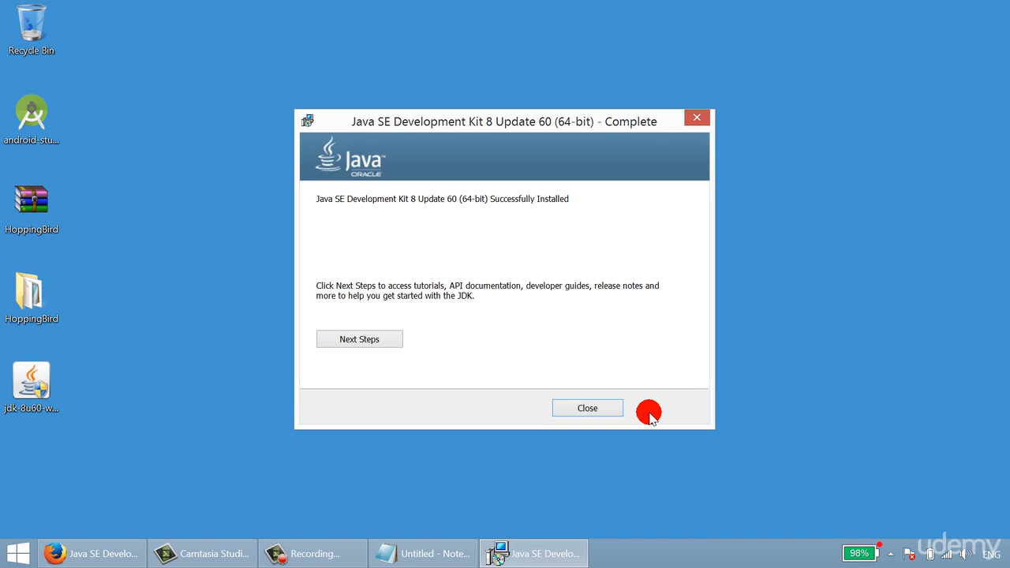
pyautogui.click(590, 408)
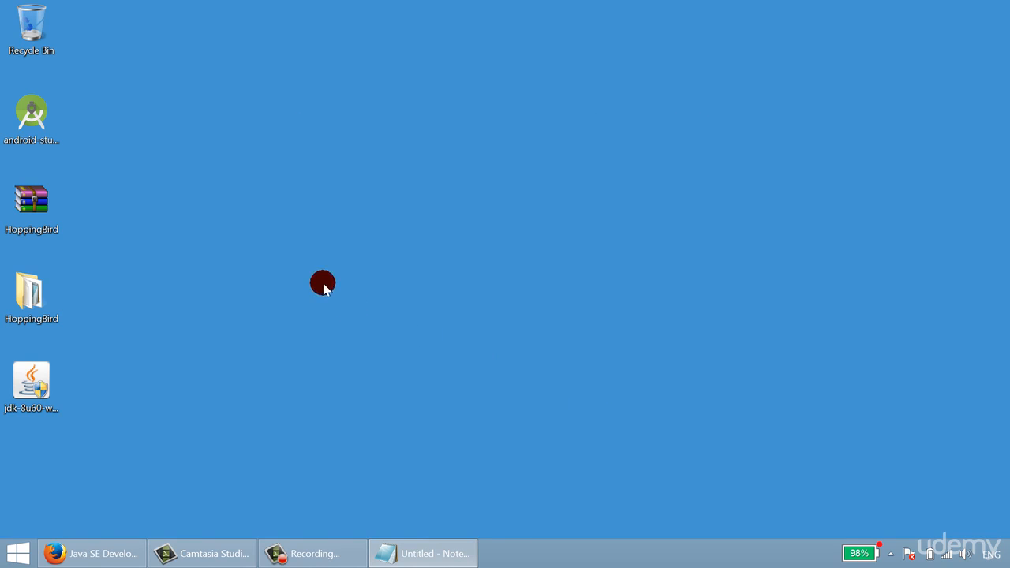
# - Start the Android Studio installer from the desktop and advance to the component selection
pyautogui.click(310, 278)
pyautogui.click(56, 140)
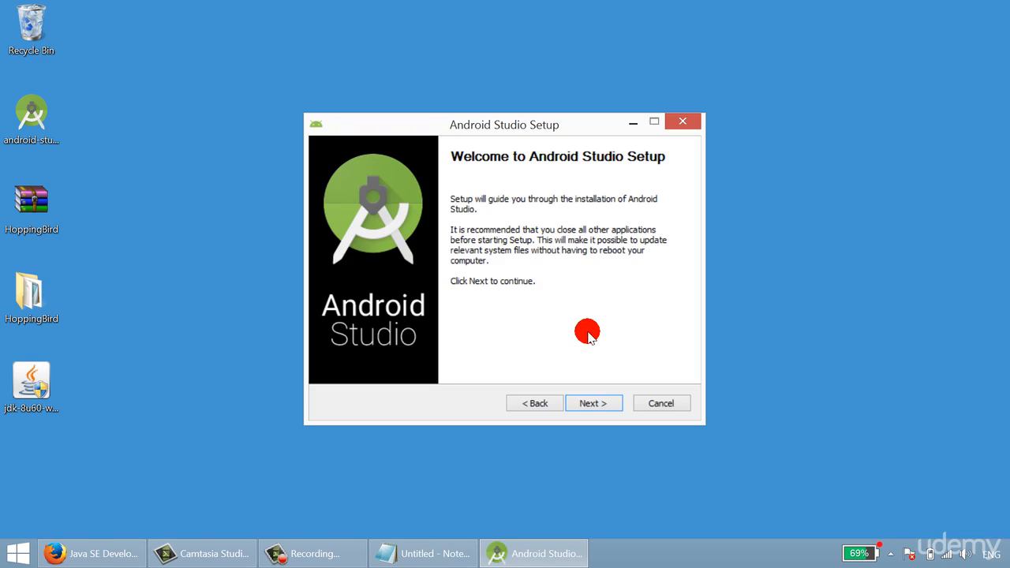
pyautogui.click(591, 402)
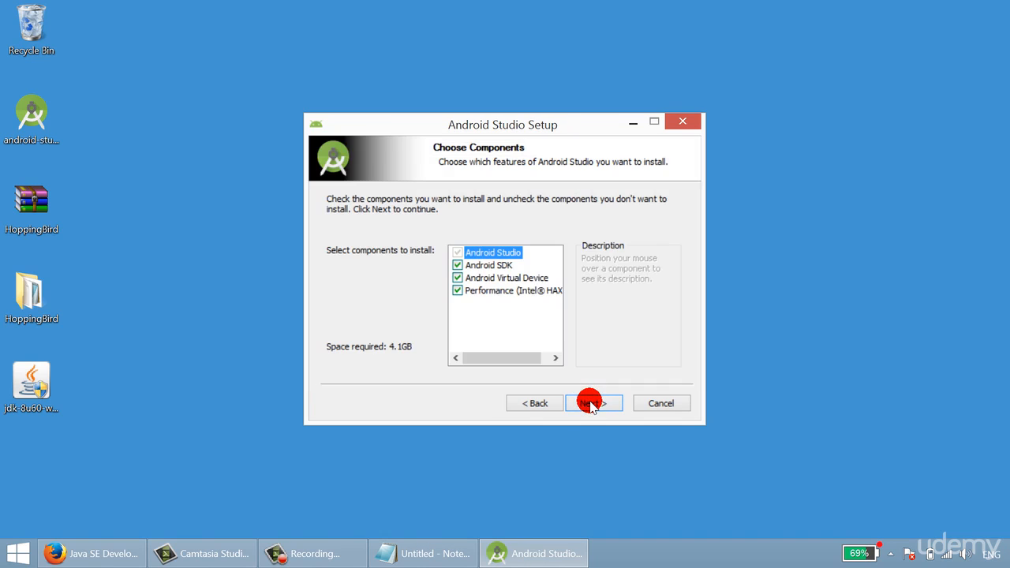
# - Deselect Android Virtual Device and the Intel performance component, leave Android SDK selected, and continue to the license agreement
pyautogui.click(458, 290)
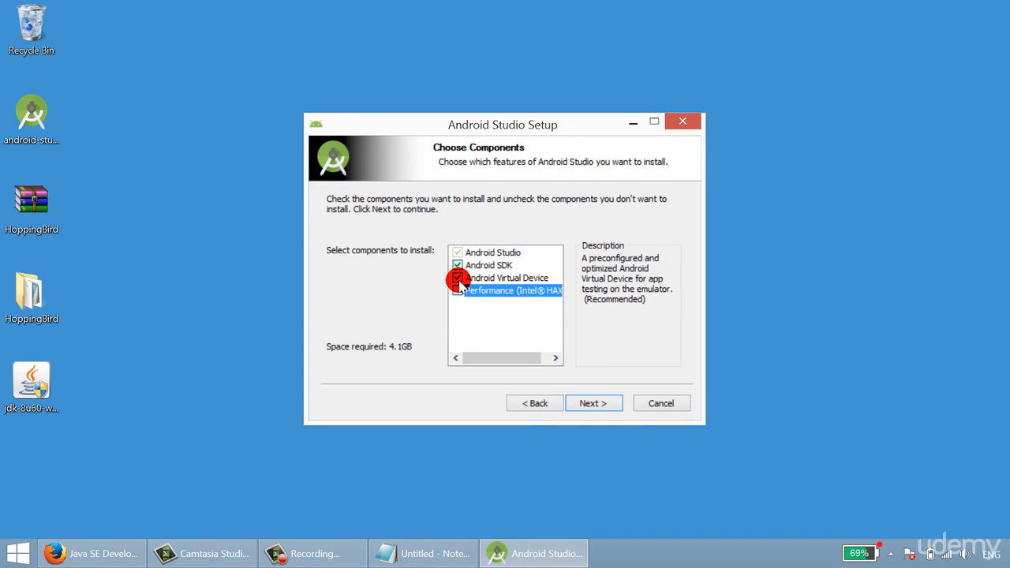
pyautogui.click(458, 278)
pyautogui.click(485, 266)
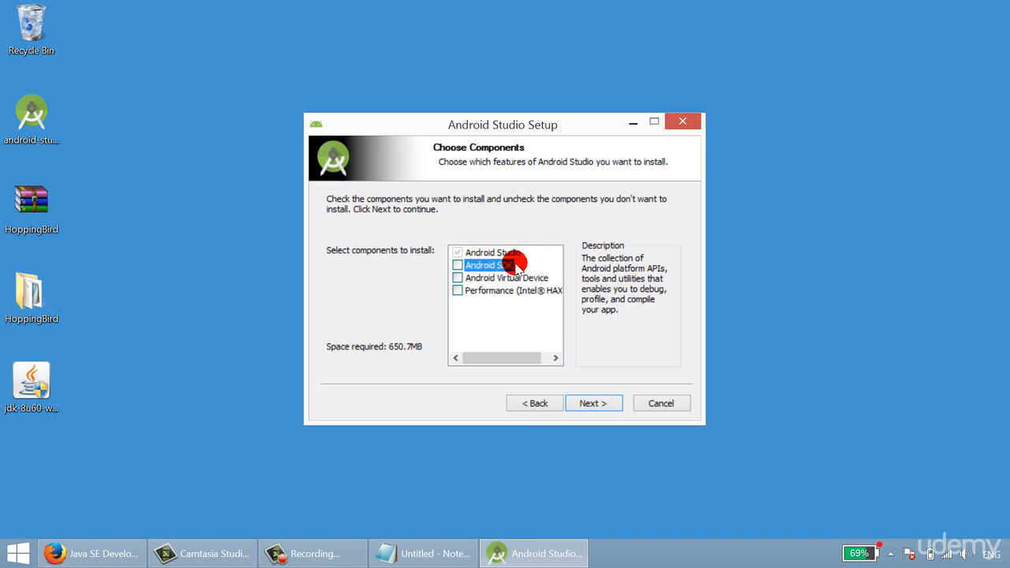
pyautogui.click(457, 266)
pyautogui.click(592, 403)
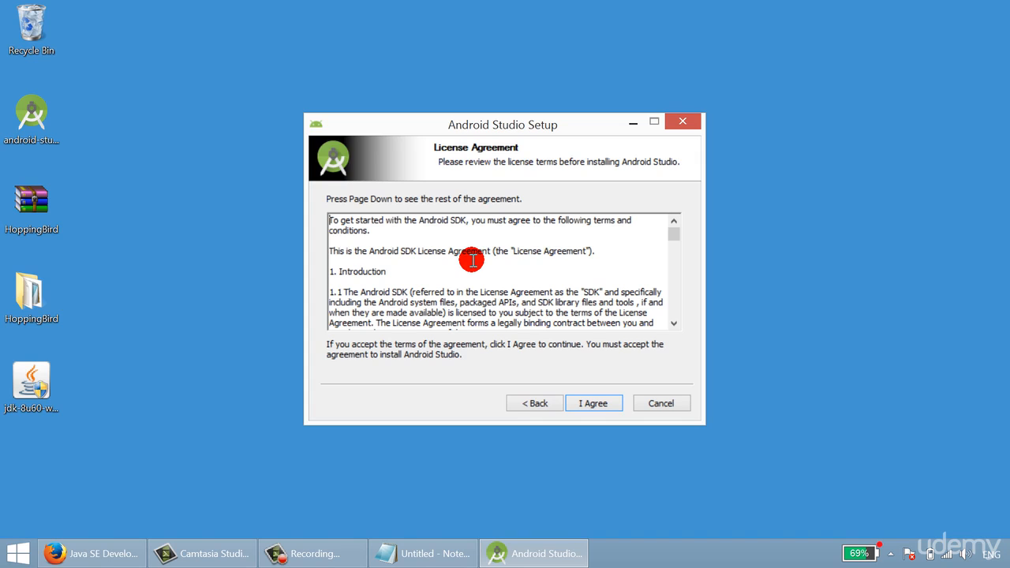
# - Accept the Android SDK license agreement and review the default installation locations of Android Studio and the SDK
pyautogui.moveTo(376, 252); pyautogui.dragTo(482, 263)
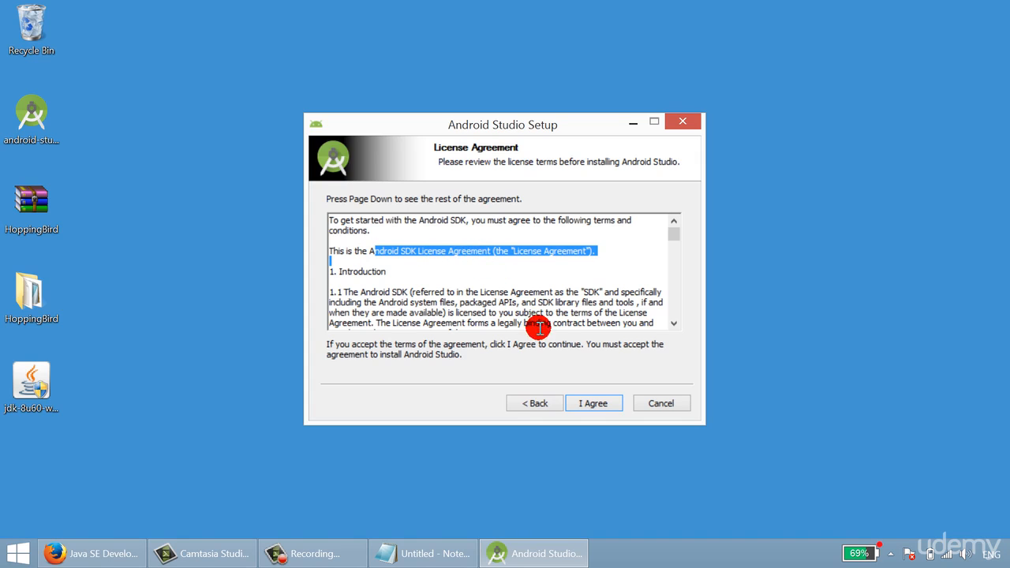
pyautogui.click(593, 404)
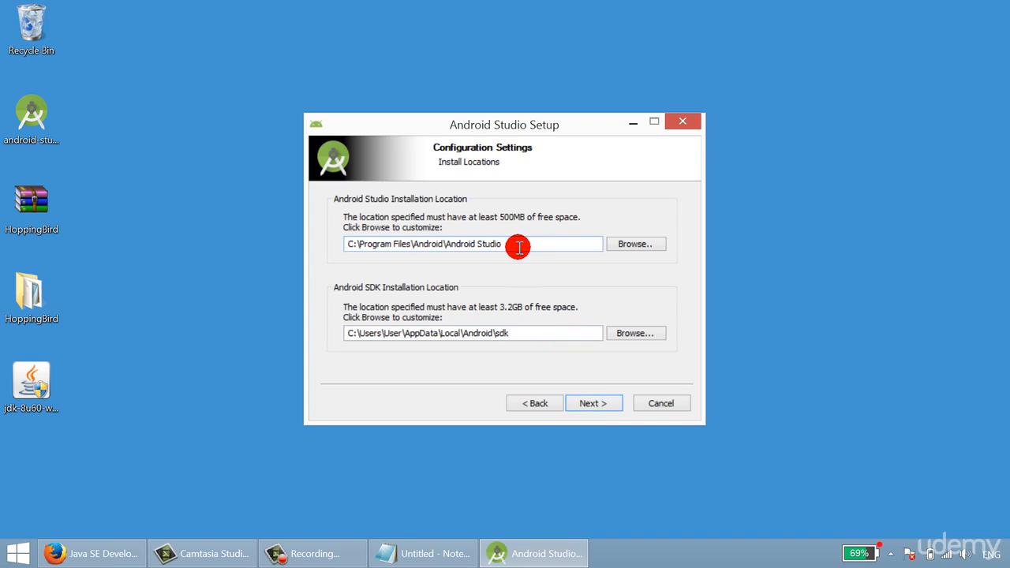
pyautogui.moveTo(518, 246); pyautogui.dragTo(343, 245)
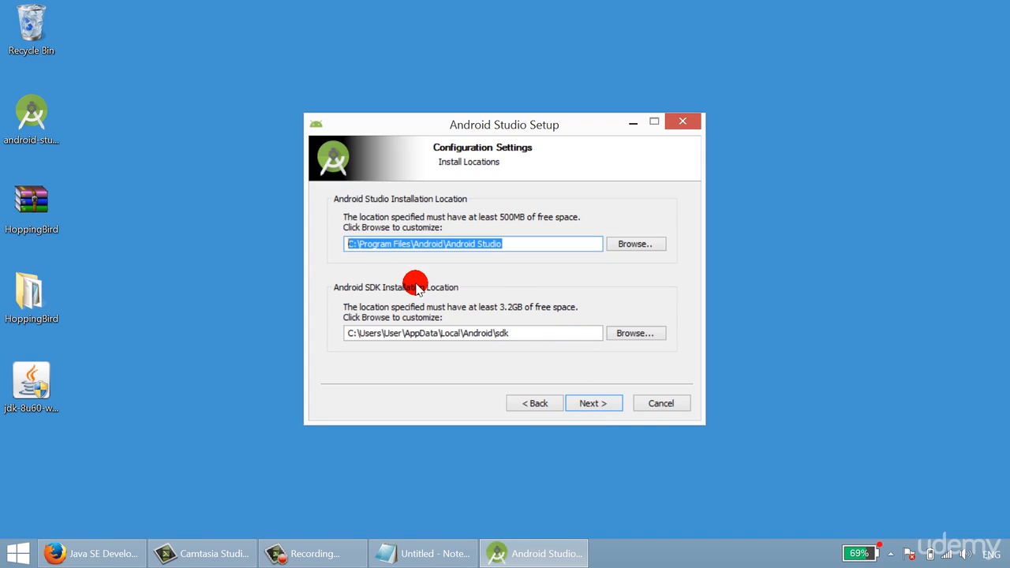
pyautogui.moveTo(509, 244); pyautogui.dragTo(345, 243)
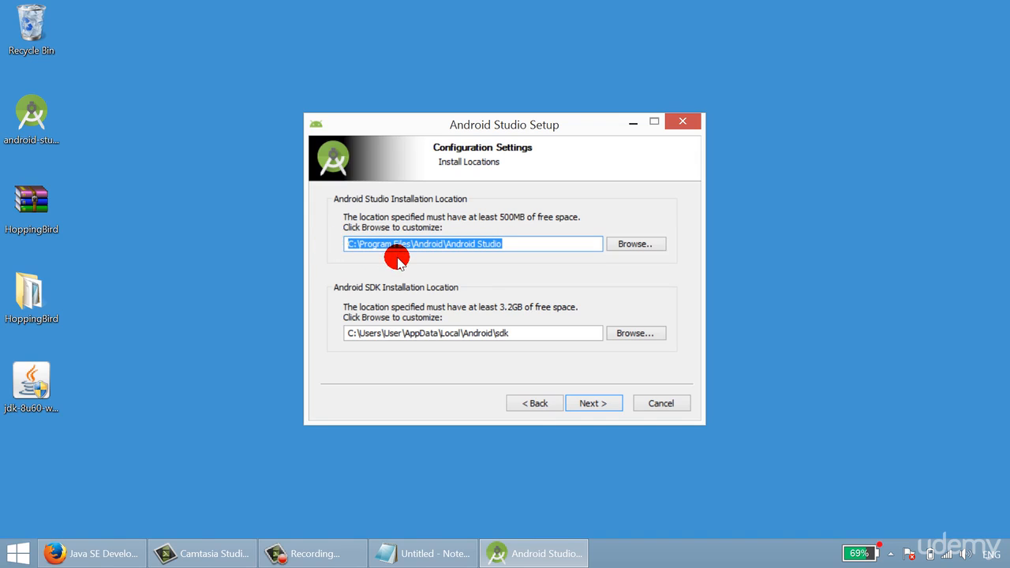
pyautogui.moveTo(526, 334); pyautogui.dragTo(340, 333)
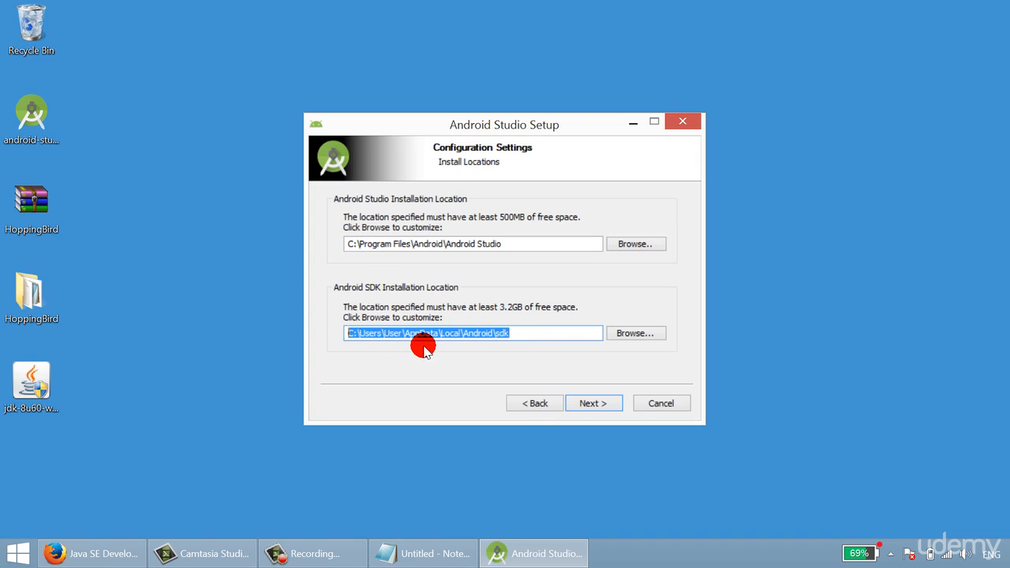
pyautogui.click(467, 245)
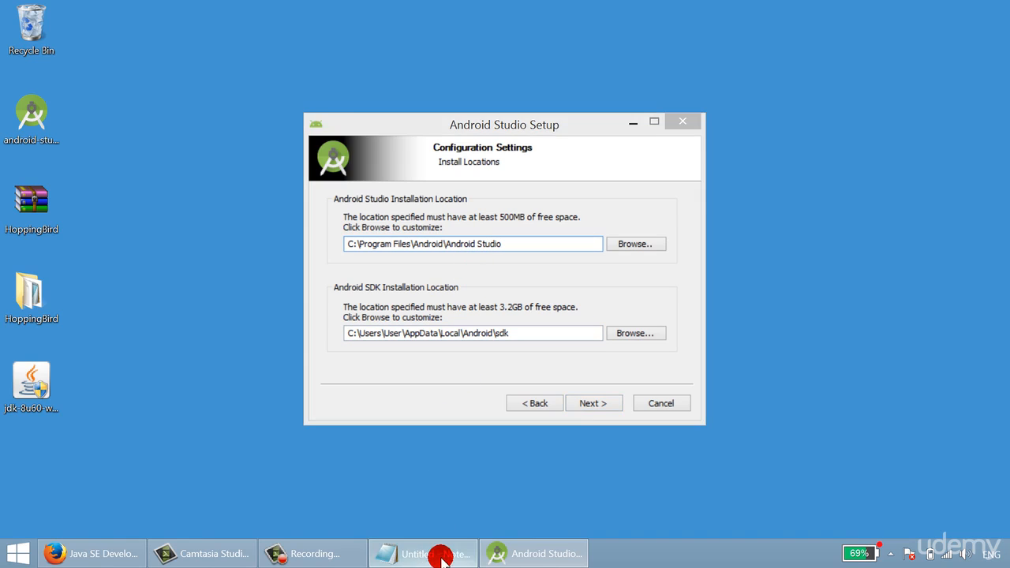
# - Switch to Notepad and review the noted installation paths of the JDK, Android Studio and the Android SDK
pyautogui.click(428, 552)
pyautogui.click(510, 276)
pyautogui.moveTo(740, 276); pyautogui.dragTo(190, 216)
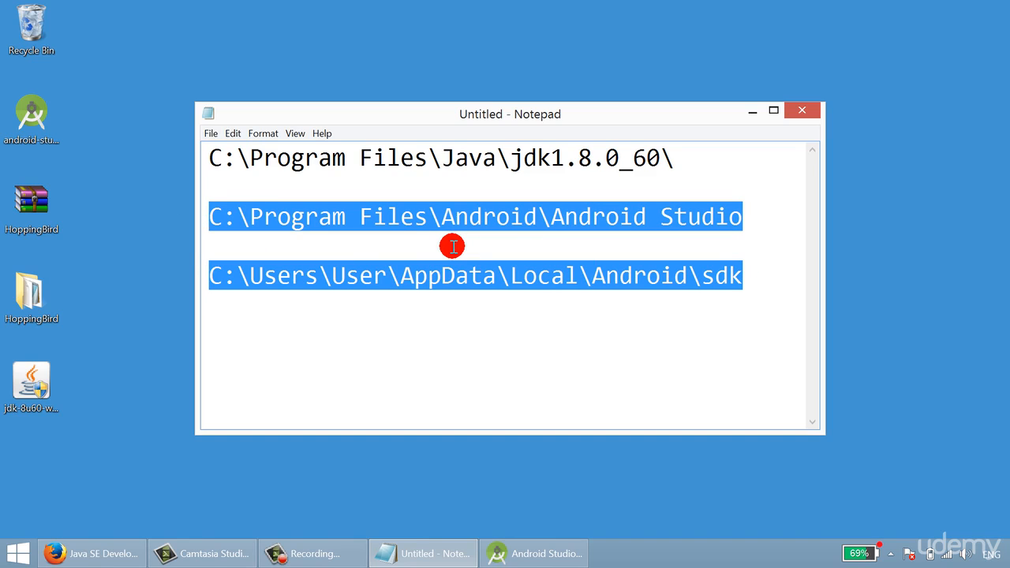
pyautogui.click(599, 165)
pyautogui.moveTo(688, 159); pyautogui.dragTo(181, 160)
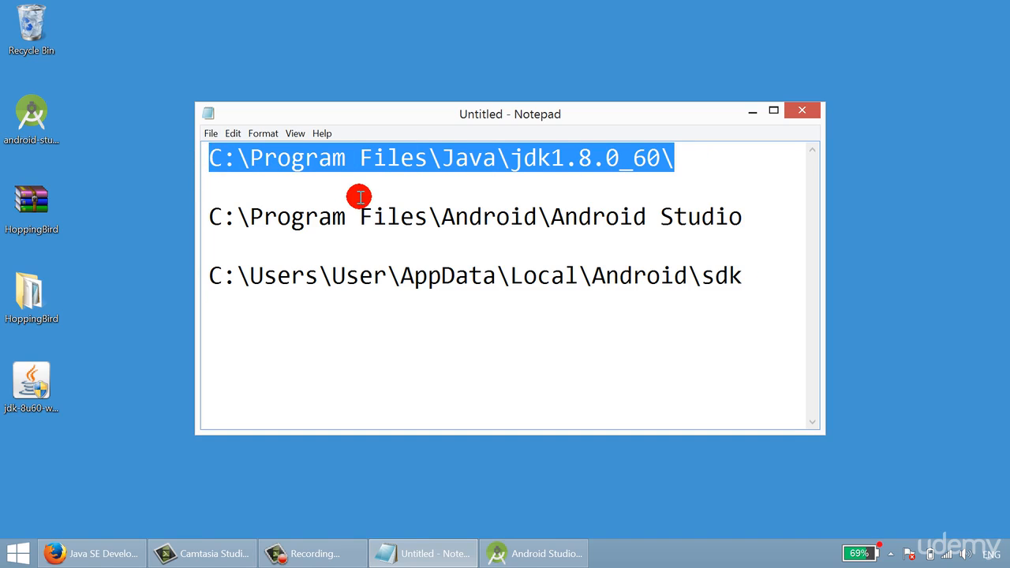
pyautogui.click(460, 221)
pyautogui.moveTo(742, 216); pyautogui.dragTo(216, 218)
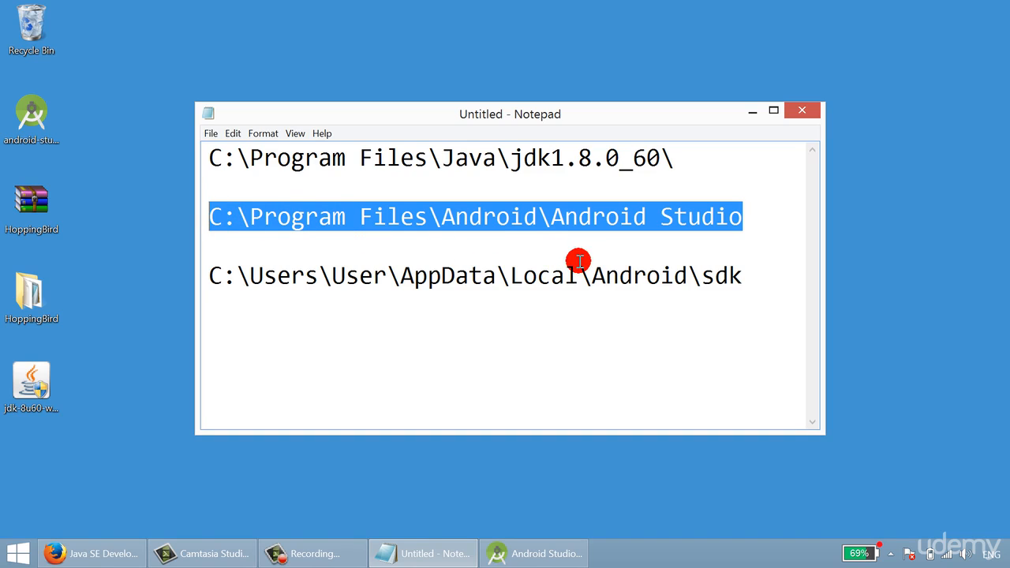
pyautogui.moveTo(753, 276); pyautogui.dragTo(210, 280)
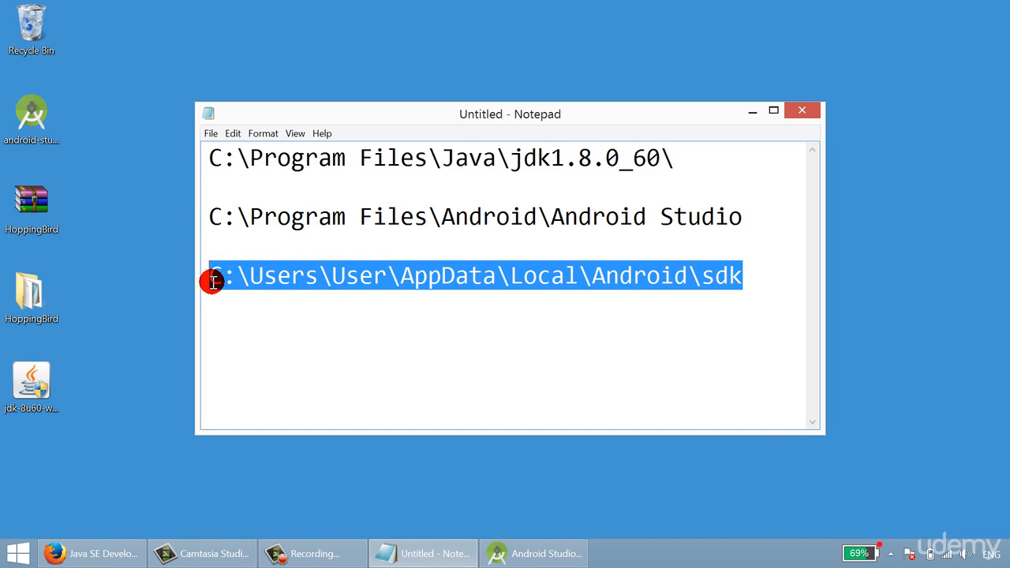
# - Examine each folder level of the noted Android SDK path, especially the user account folder, and select the whole path
pyautogui.click(397, 282)
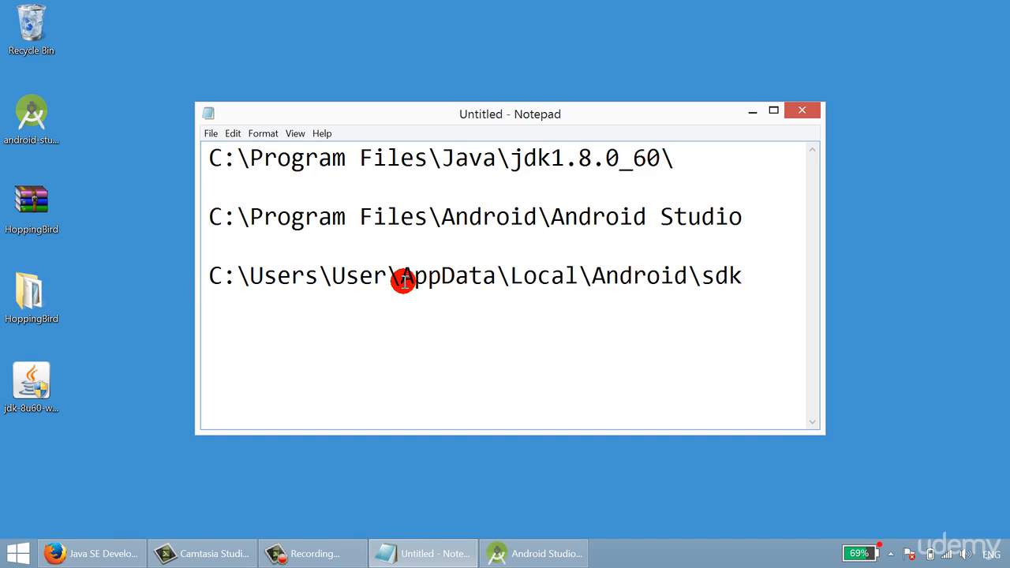
pyautogui.click(400, 218)
pyautogui.click(405, 157)
pyautogui.click(413, 277)
pyautogui.moveTo(735, 274); pyautogui.dragTo(210, 289)
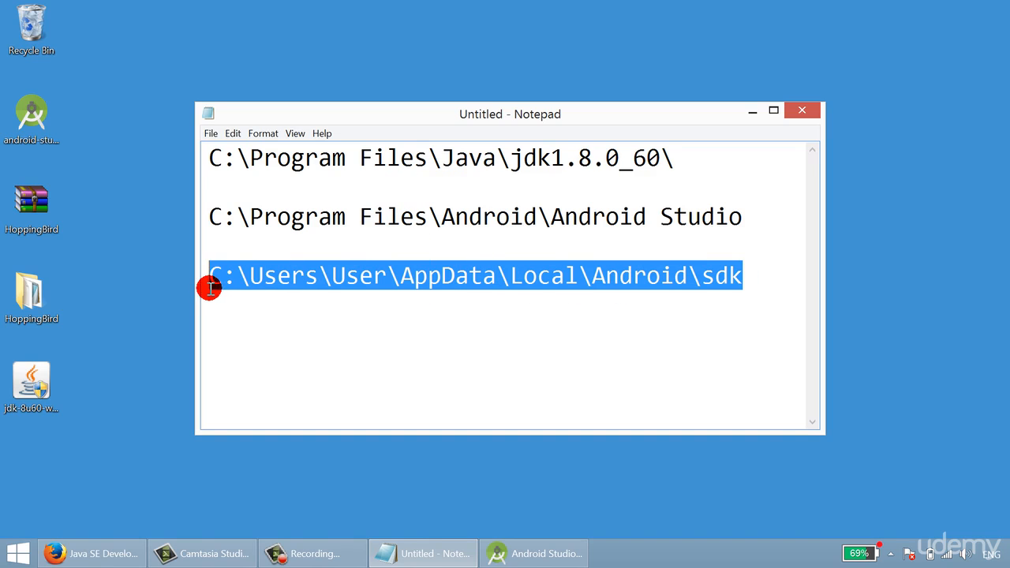
pyautogui.click(378, 286)
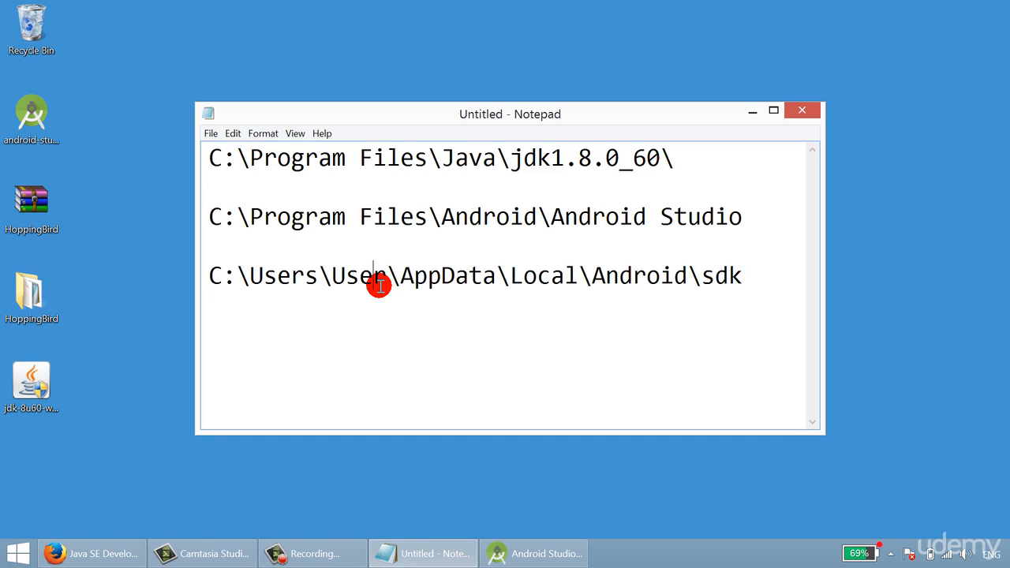
pyautogui.click(277, 277)
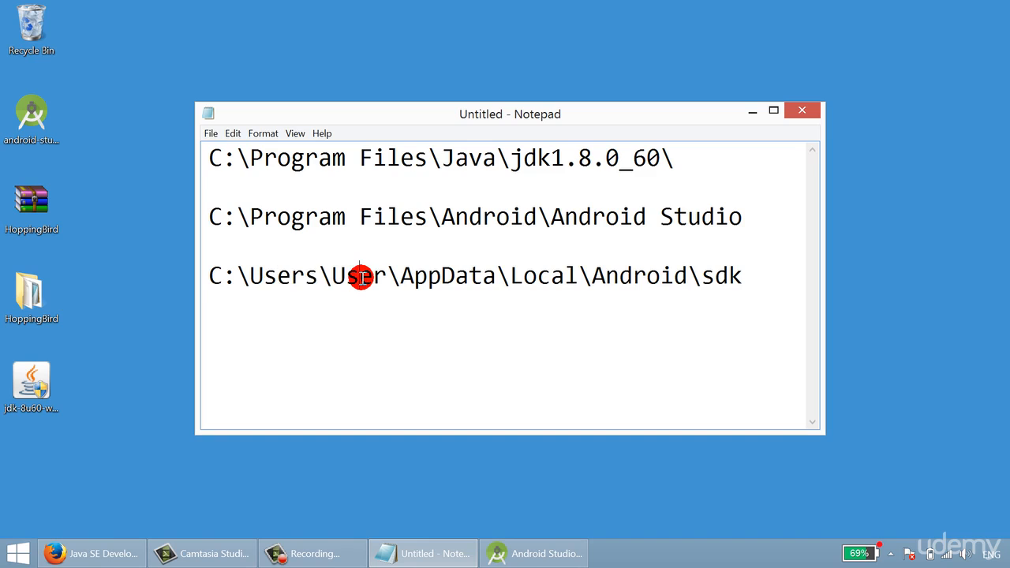
pyautogui.click(361, 277)
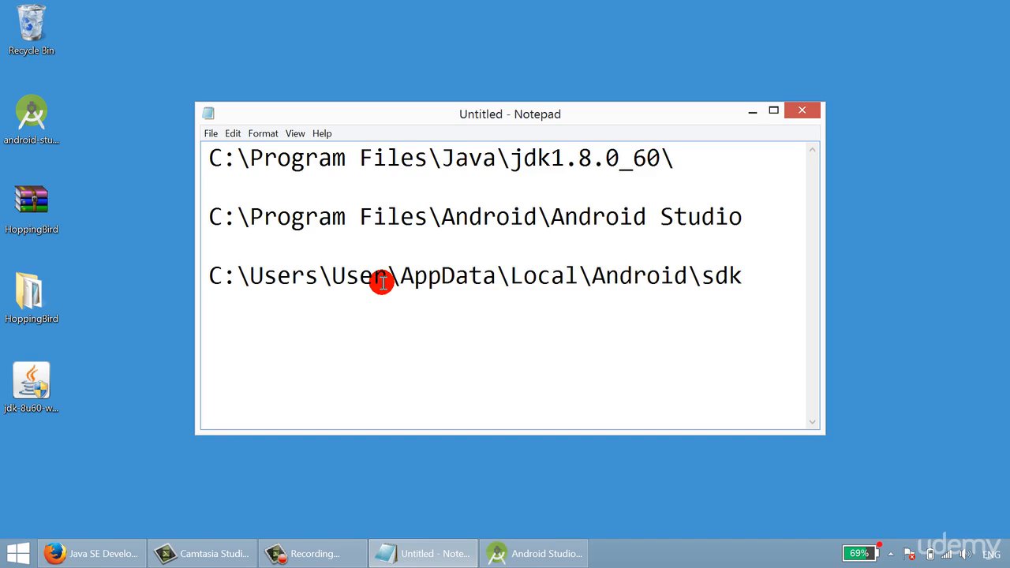
pyautogui.doubleClick(382, 278)
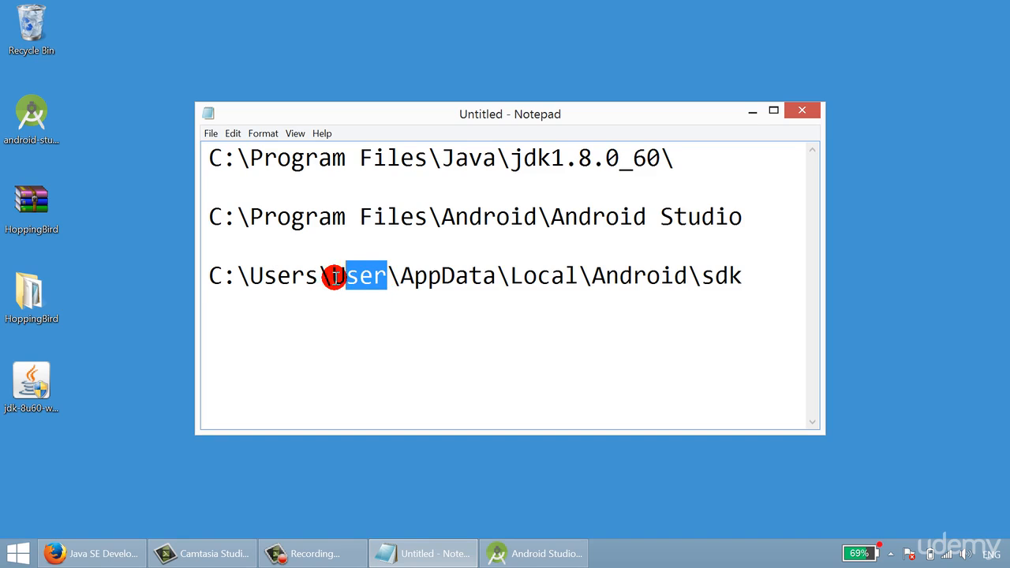
pyautogui.click(277, 278)
pyautogui.click(357, 276)
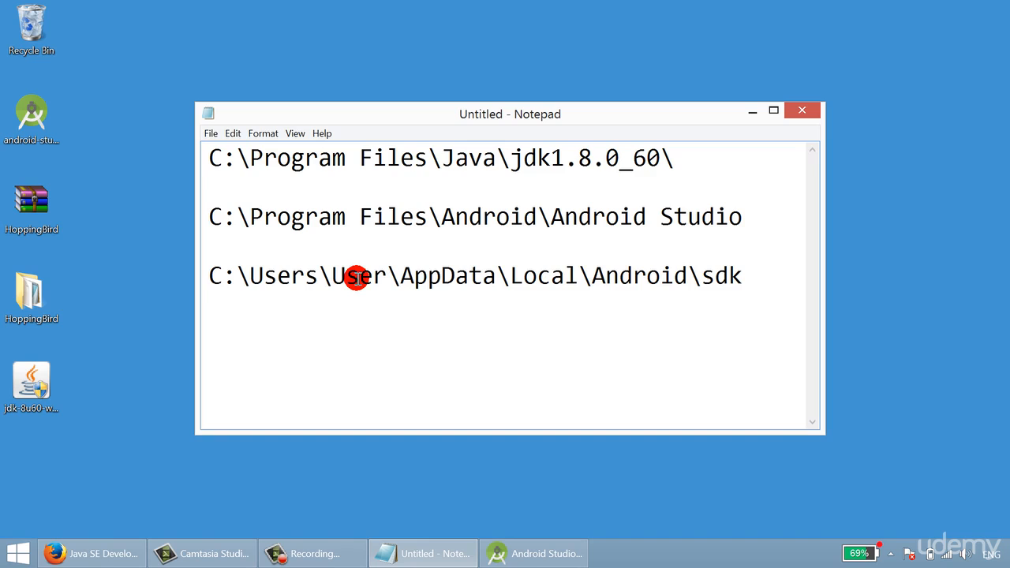
pyautogui.click(455, 276)
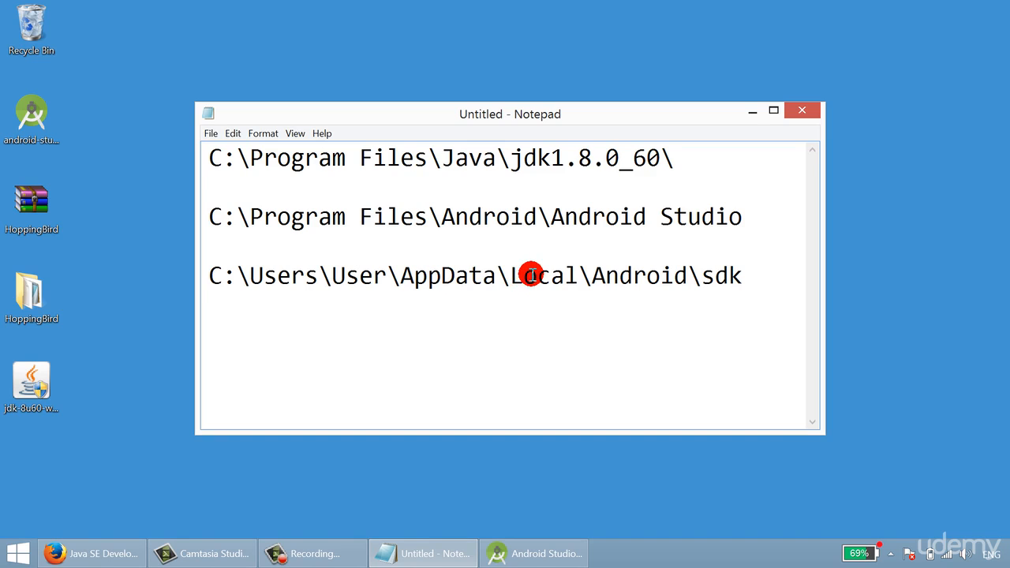
pyautogui.click(729, 275)
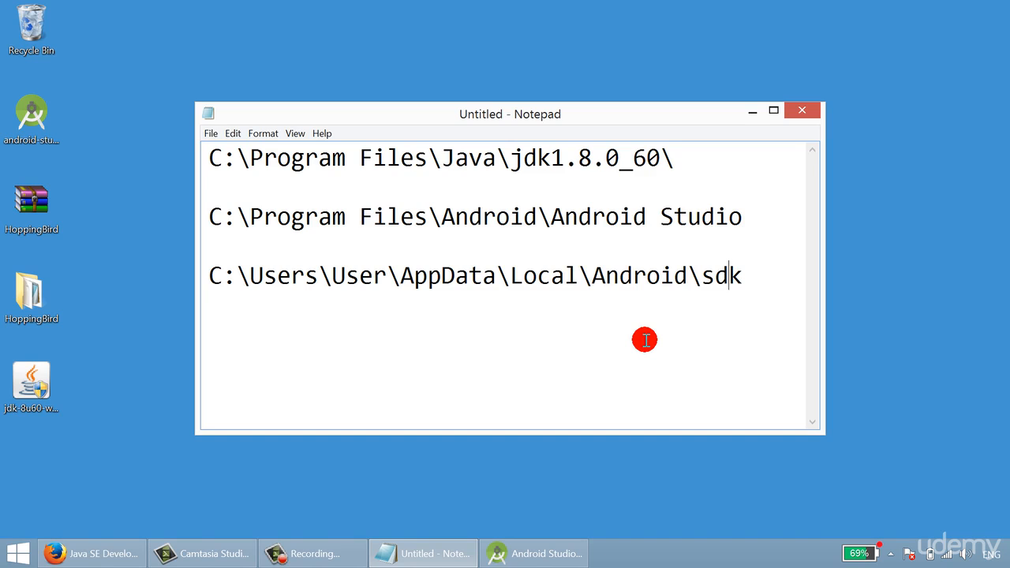
pyautogui.moveTo(748, 278); pyautogui.dragTo(206, 275)
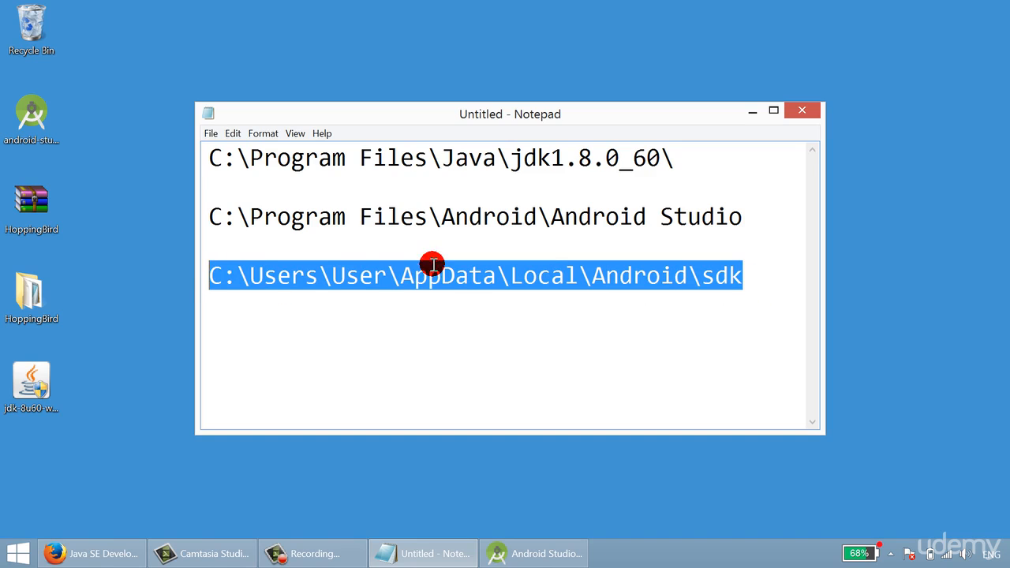
# - Return to Android Studio Setup, install to the default locations with the Android Studio Start Menu folder, and finish with Start Android Studio enabled
pyautogui.click(752, 111)
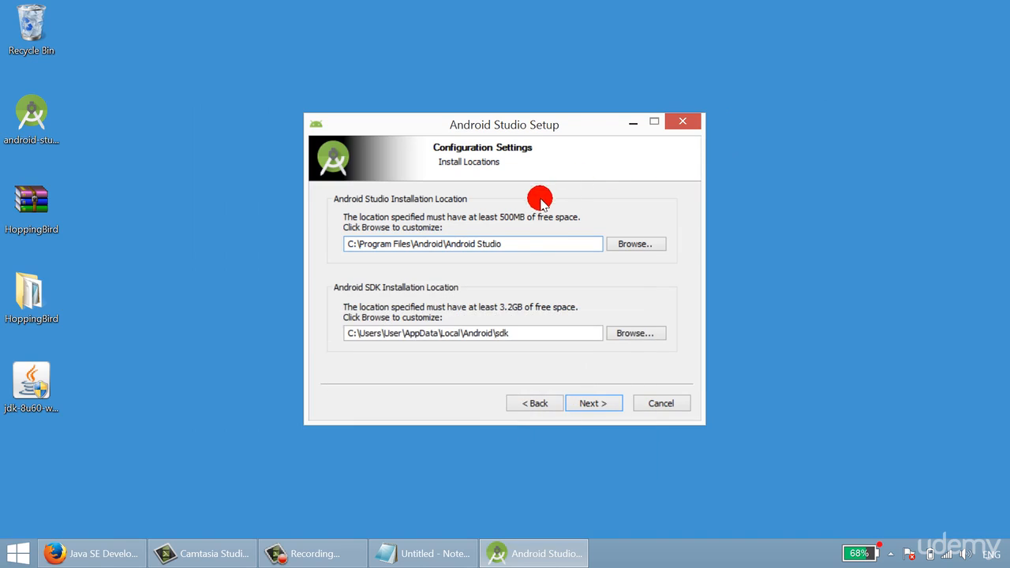
pyautogui.click(594, 404)
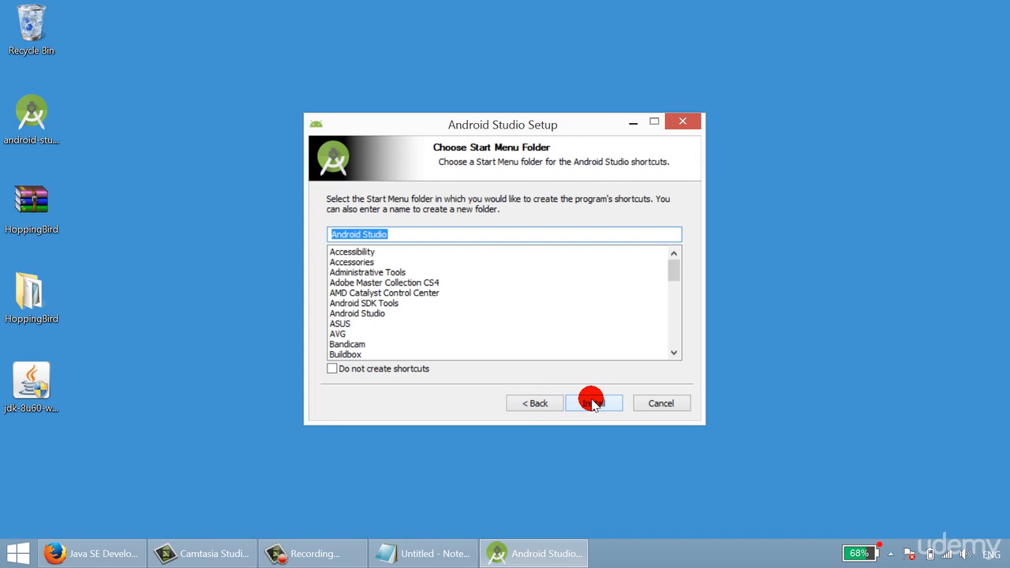
pyautogui.click(592, 403)
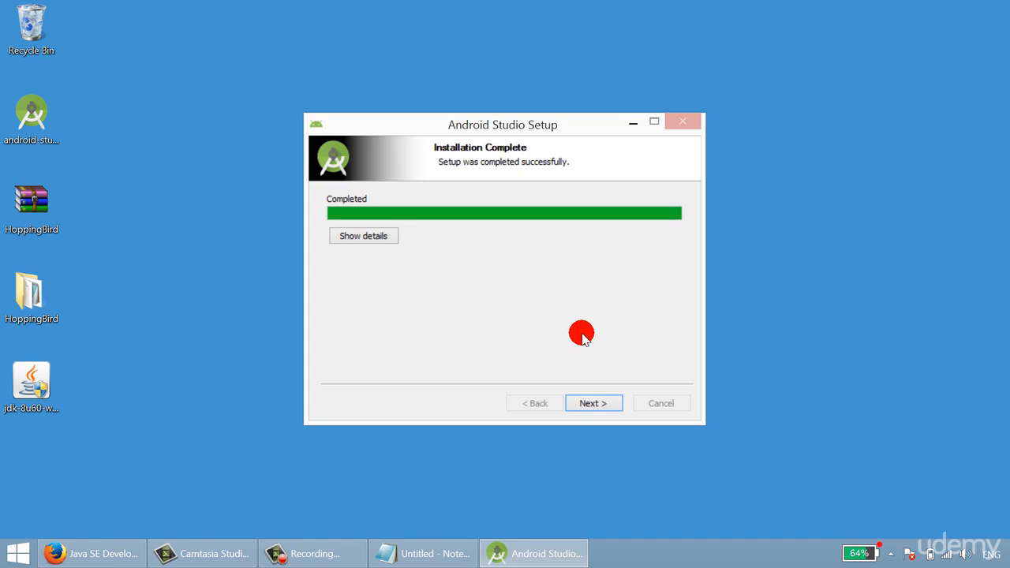
pyautogui.click(591, 403)
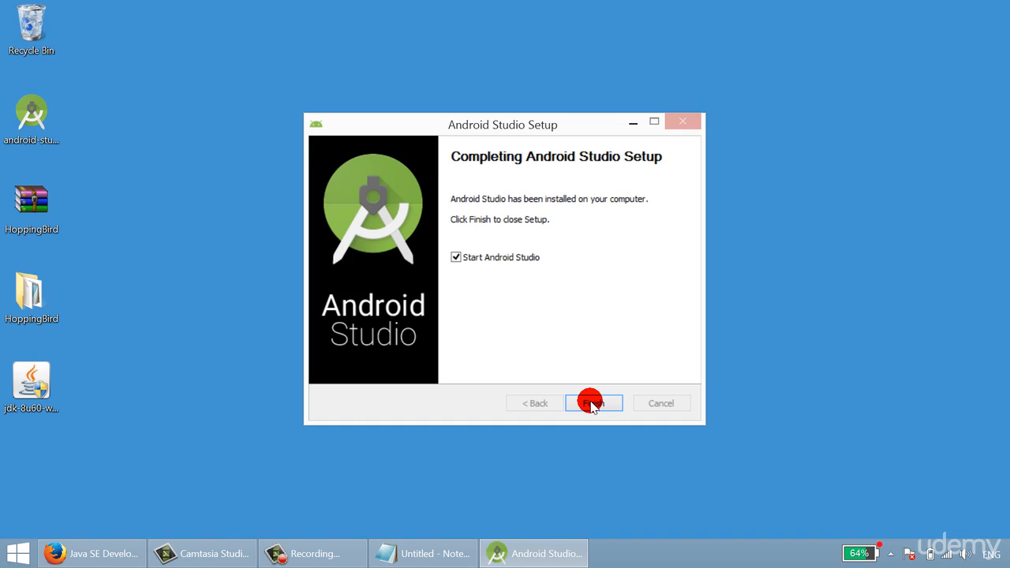
pyautogui.click(592, 404)
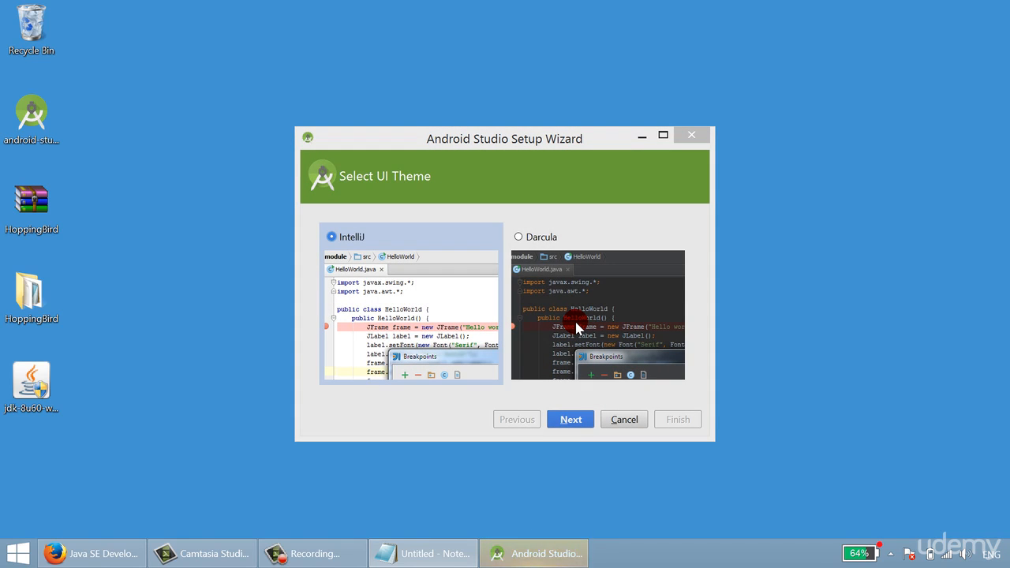
# - Choose the IntelliJ UI theme in the Android Studio Setup Wizard and continue to downloading the components
pyautogui.click(470, 311)
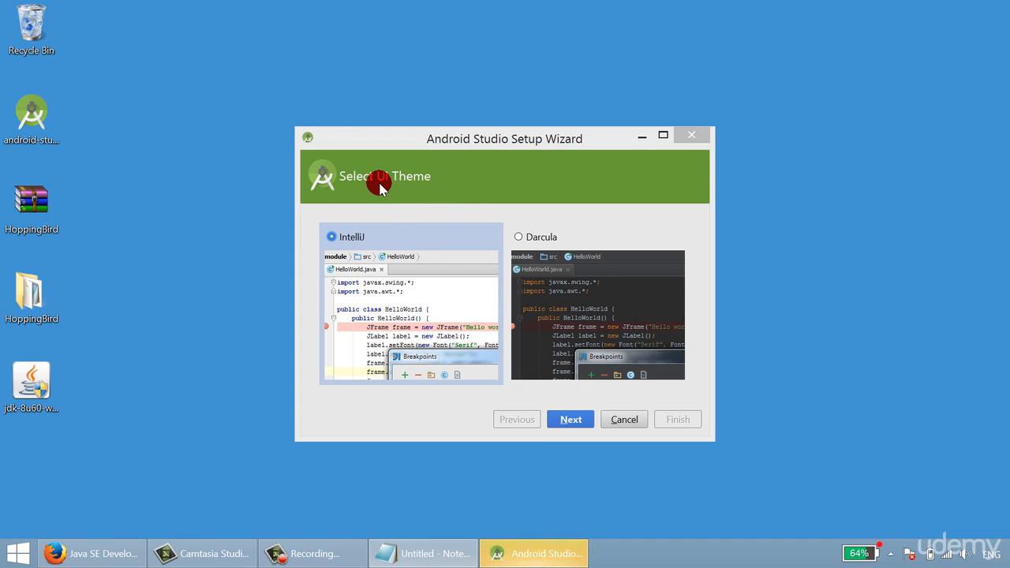
pyautogui.click(568, 418)
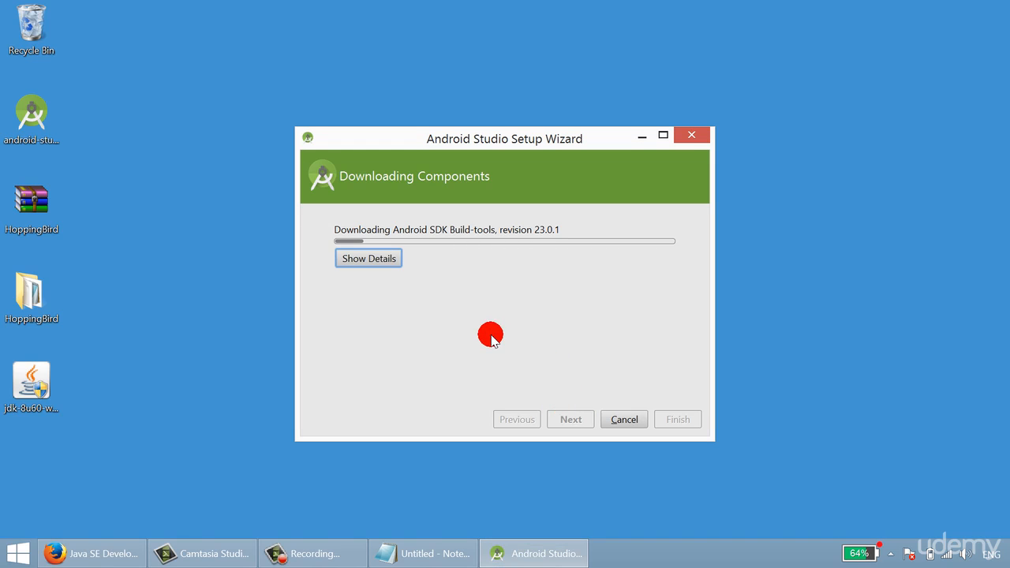